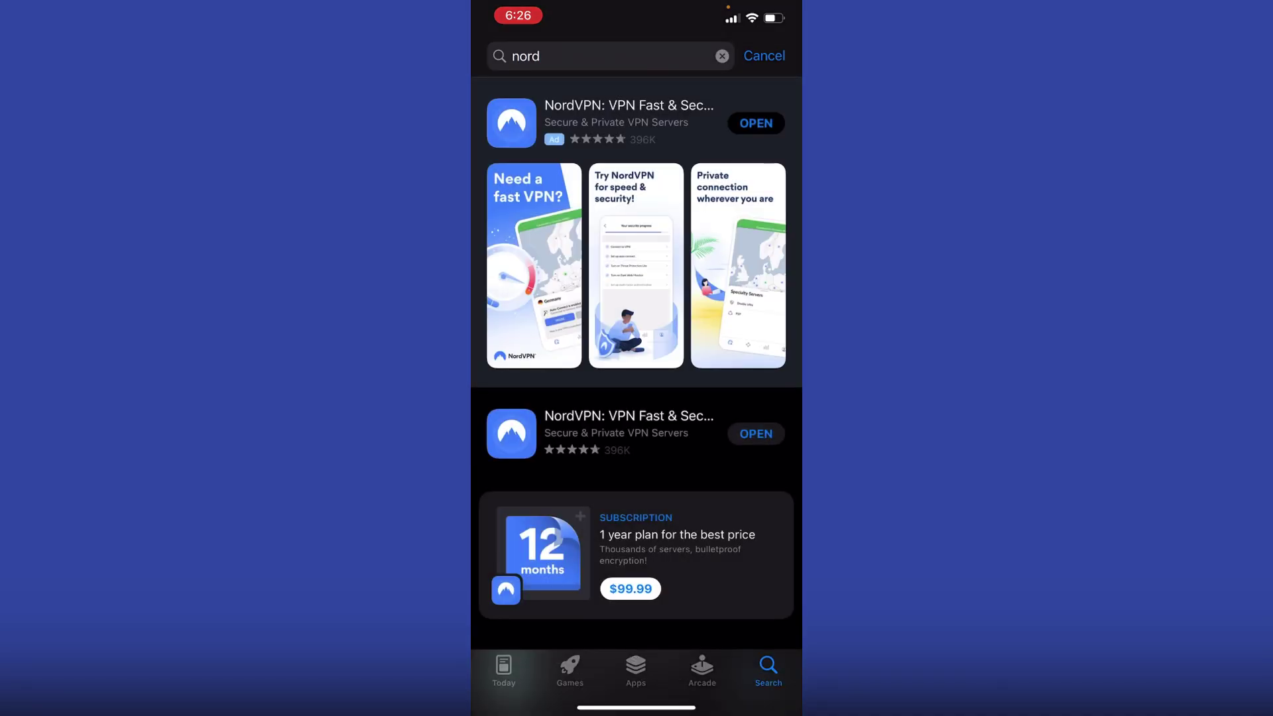
scroll(636, 398, down, 5)
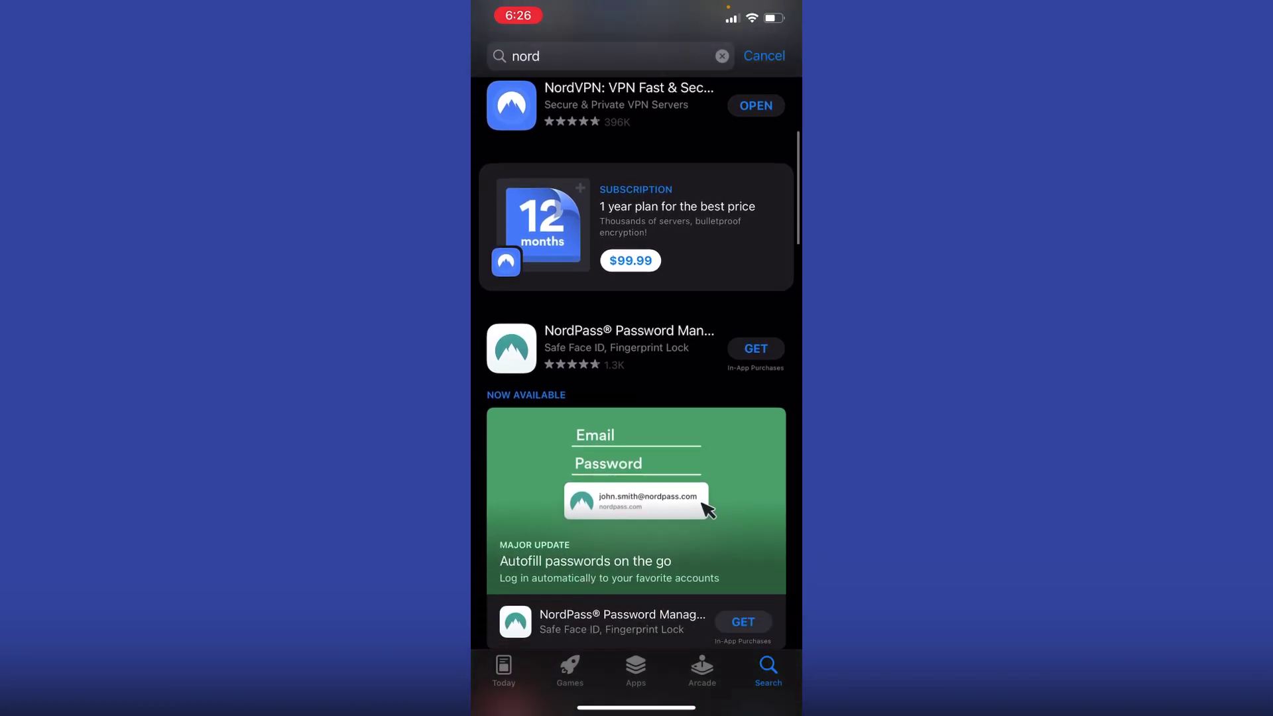
scroll(637, 397, down, 5)
scroll(636, 397, down, 5)
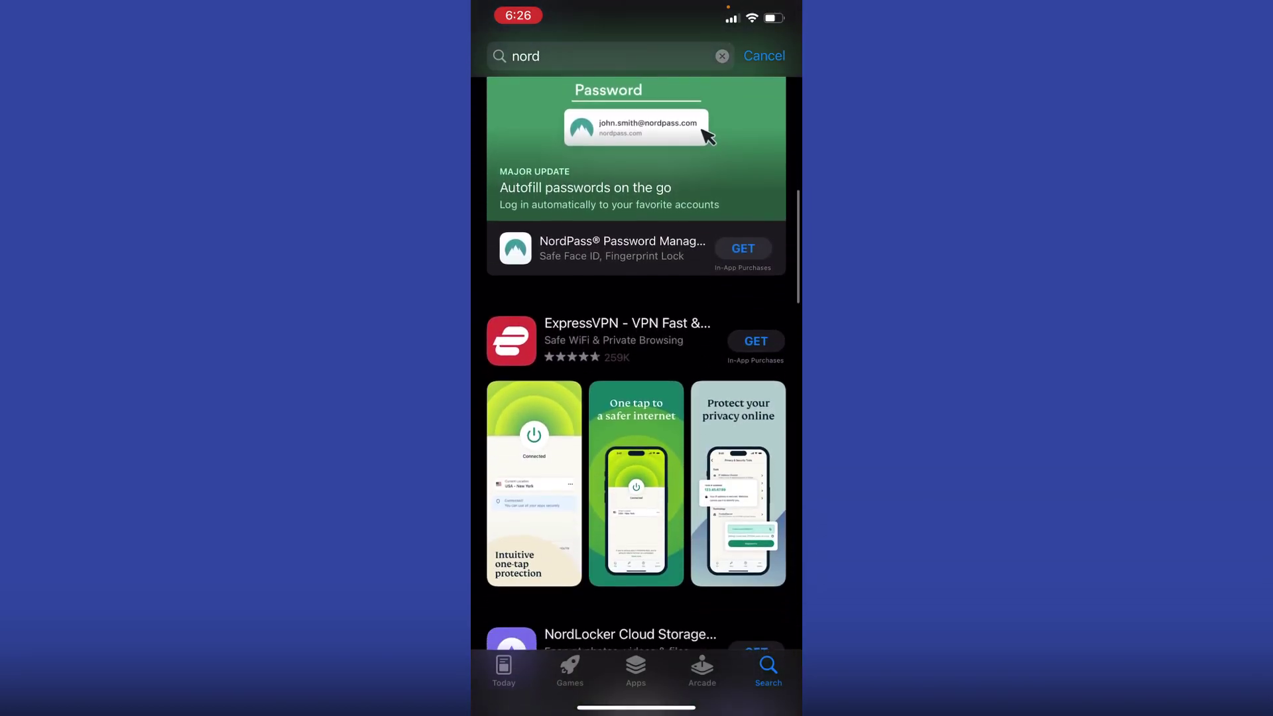
scroll(636, 398, down, 5)
scroll(637, 398, down, 5)
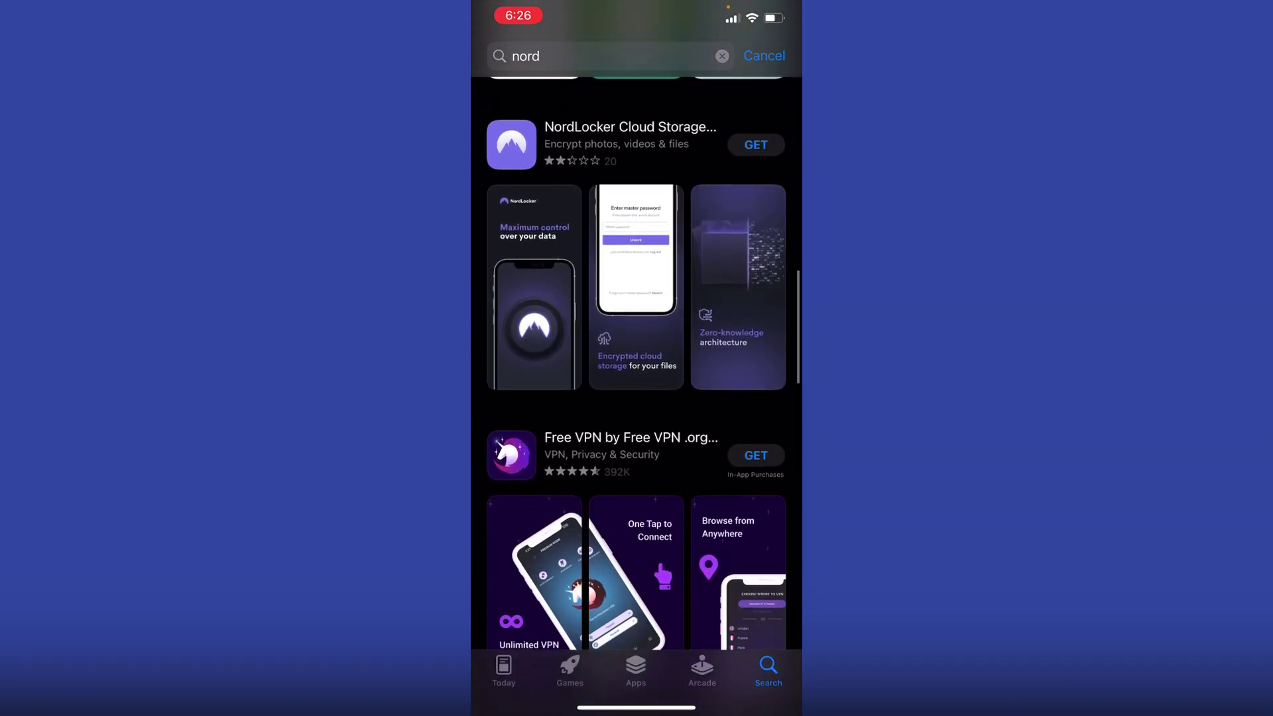
scroll(637, 398, down, 5)
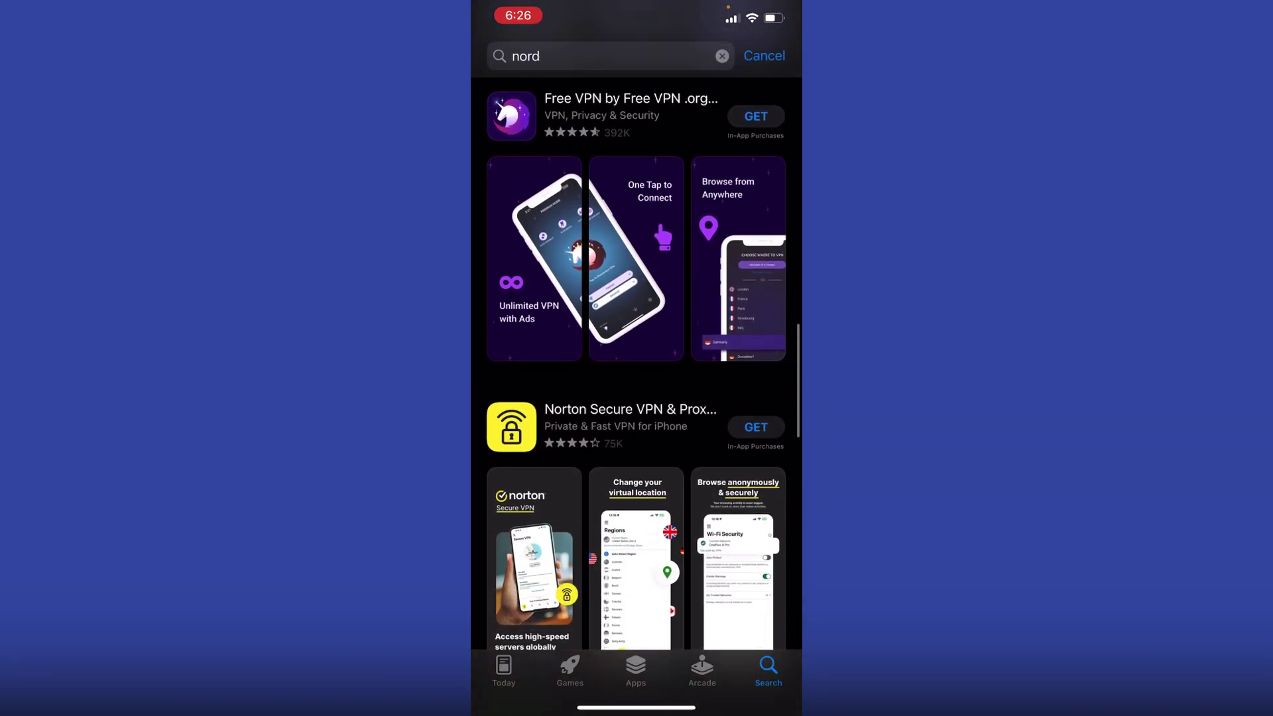
scroll(636, 398, down, 5)
scroll(637, 398, down, 5)
scroll(636, 398, down, 5)
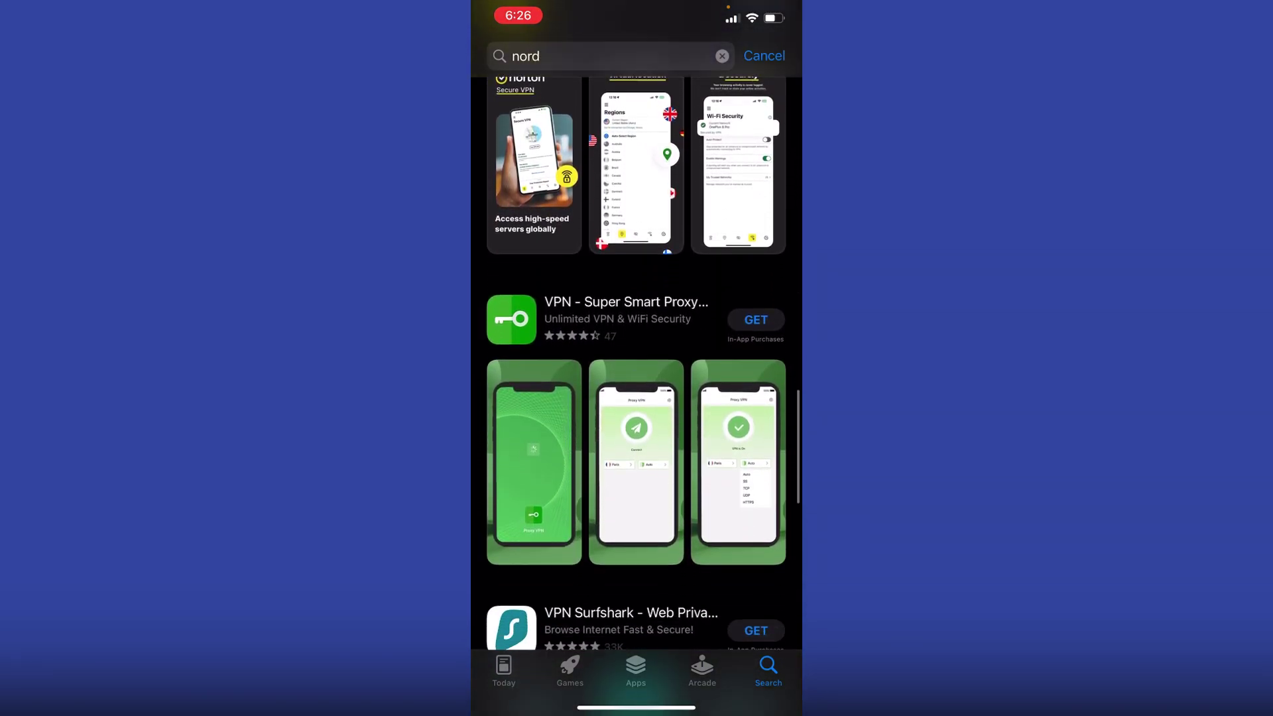
scroll(636, 398, down, 5)
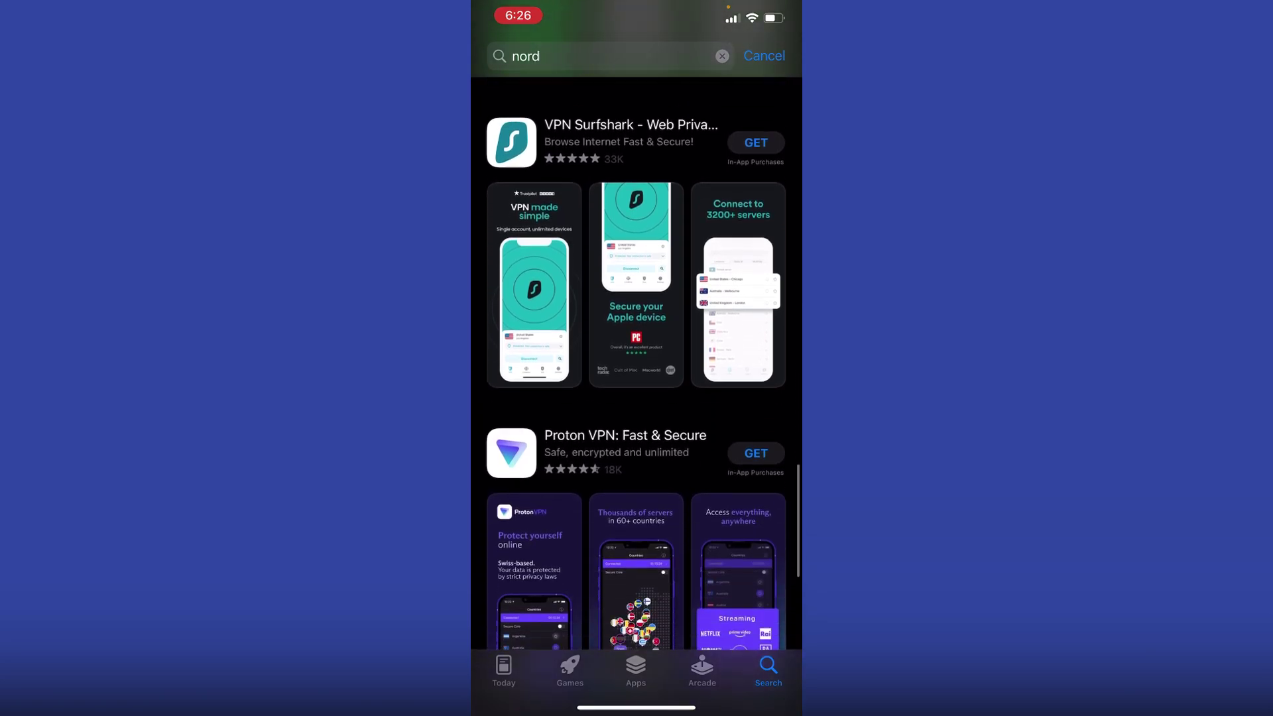
scroll(636, 397, down, 5)
scroll(637, 399, down, 5)
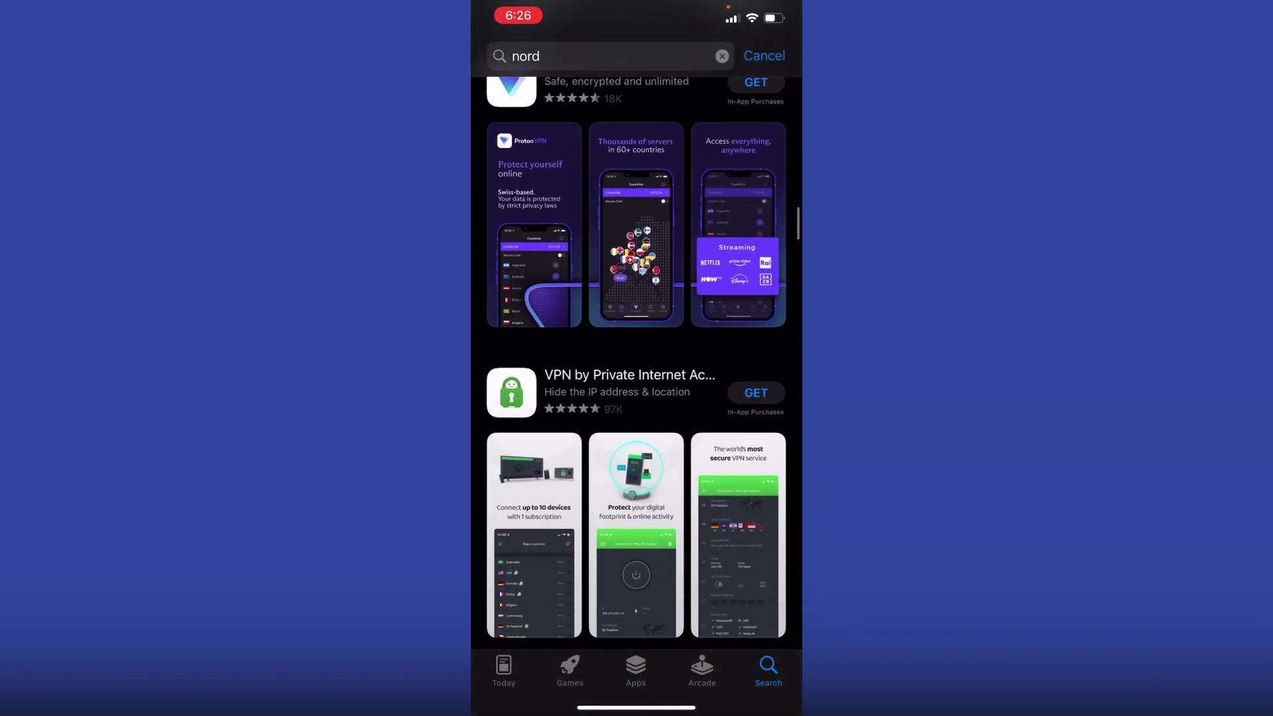
scroll(636, 398, down, 4)
scroll(637, 399, down, 4)
scroll(637, 397, down, 4)
scroll(637, 398, down, 4)
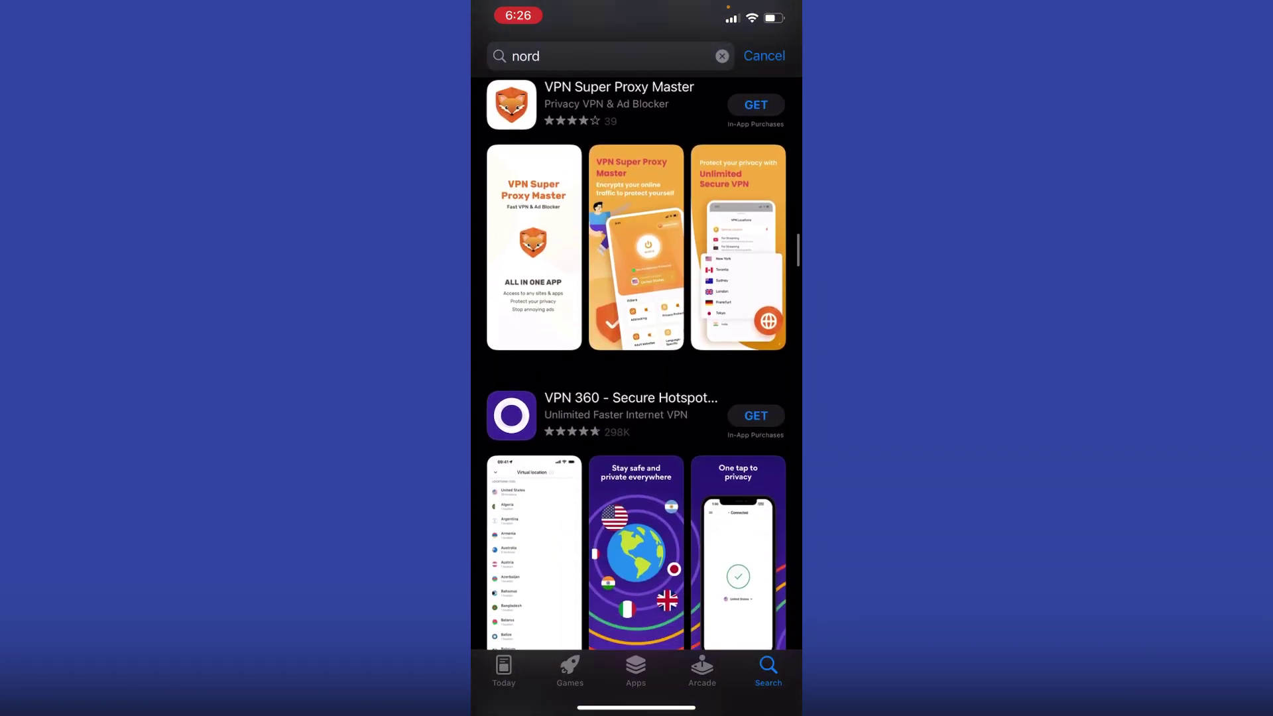
scroll(636, 398, down, 3)
scroll(637, 397, down, 3)
scroll(636, 399, down, 3)
scroll(636, 399, down, 3)
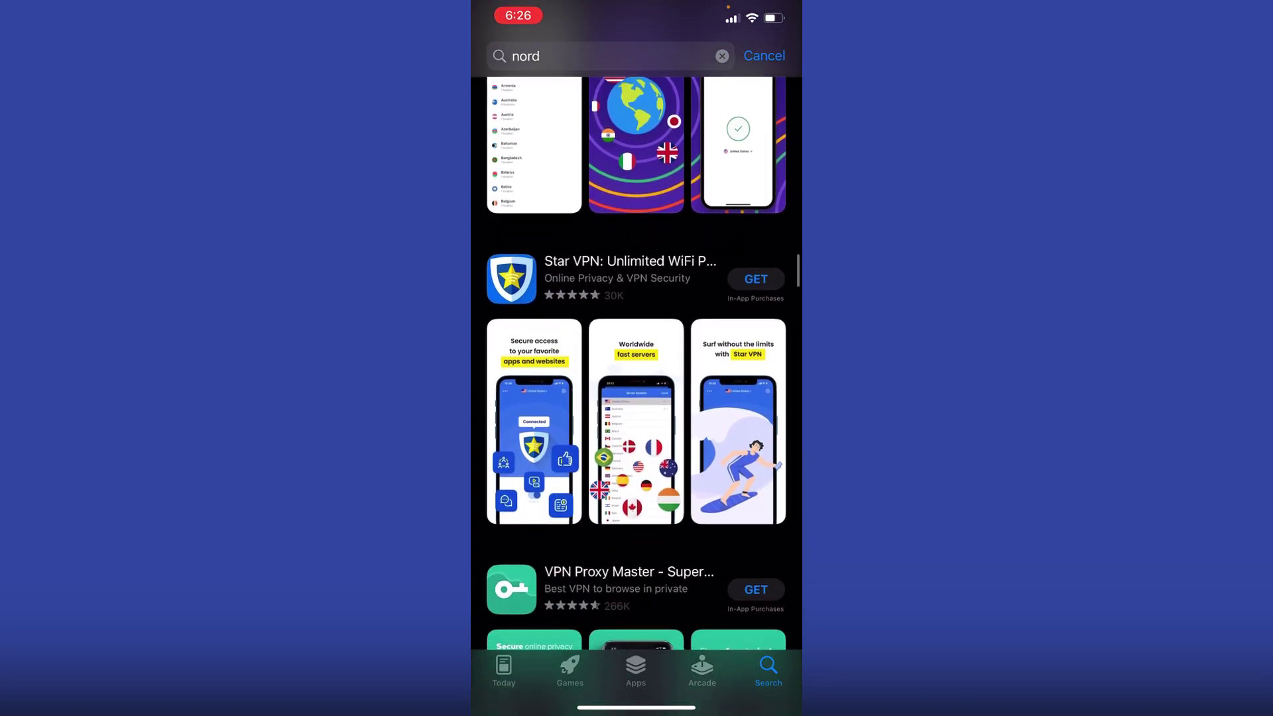
scroll(637, 398, down, 3)
scroll(636, 398, down, 3)
scroll(637, 398, down, 3)
scroll(637, 397, down, 3)
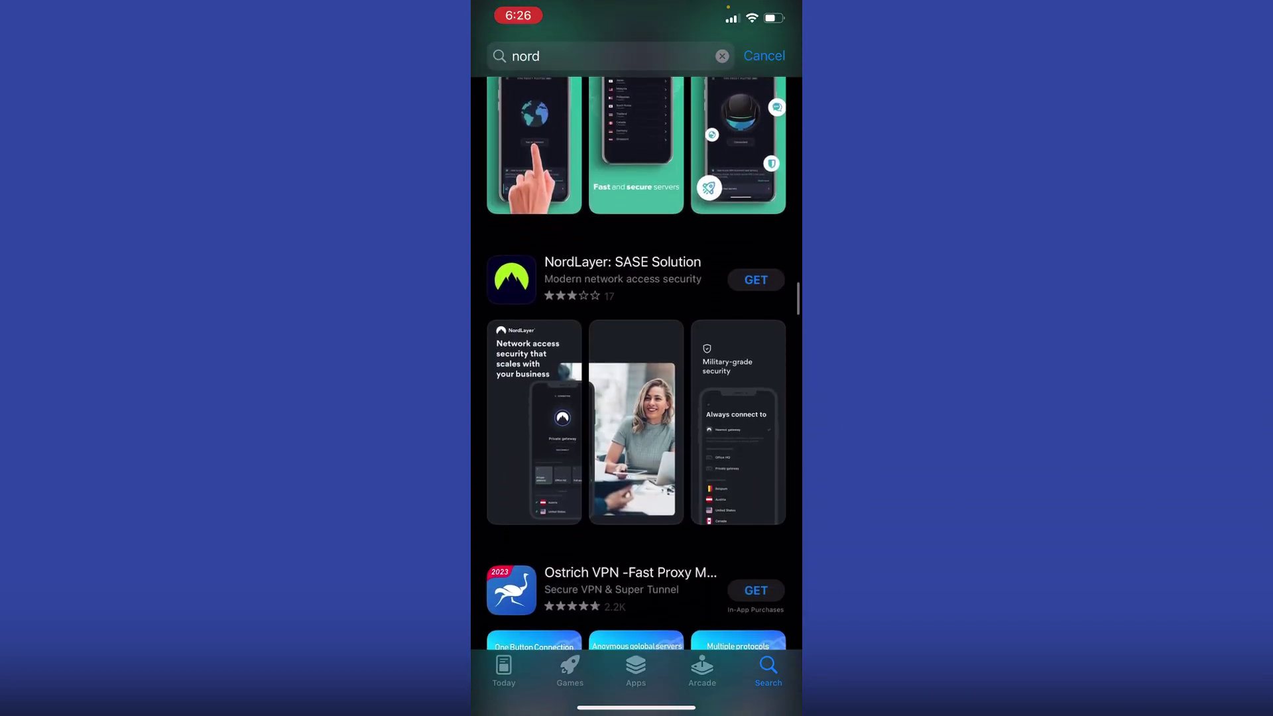
scroll(636, 398, down, 2)
scroll(637, 397, down, 2)
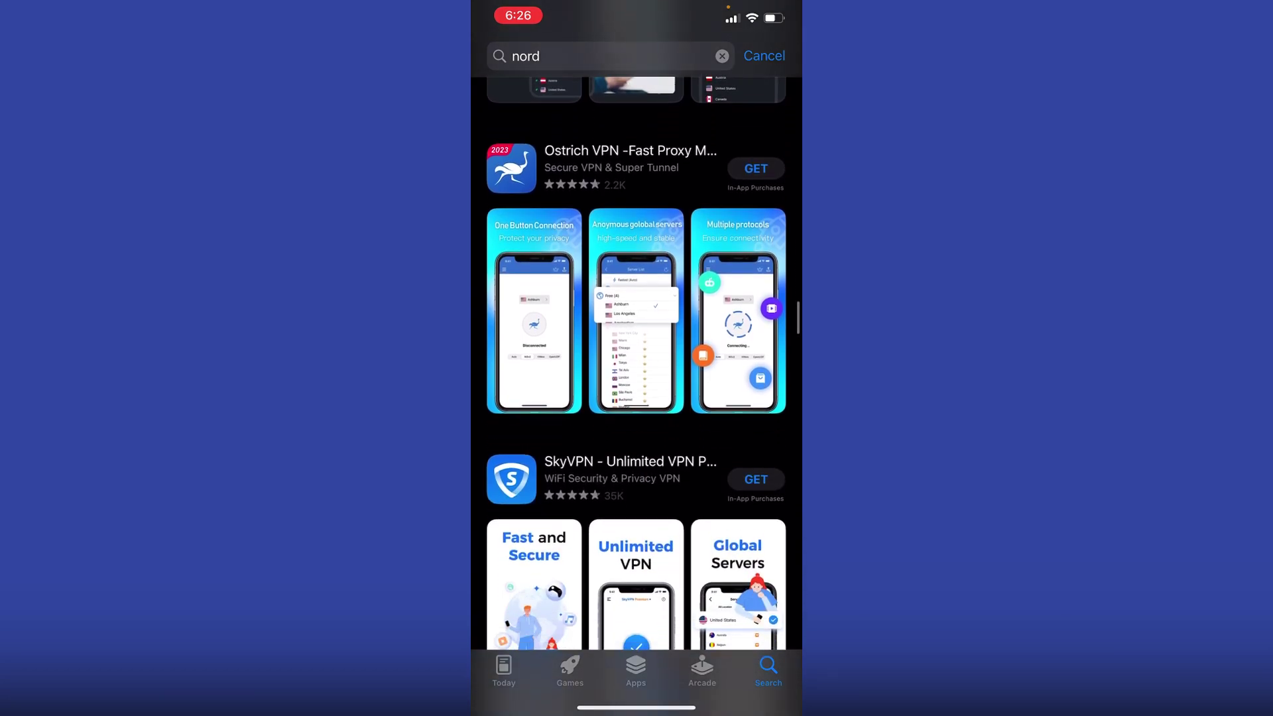
scroll(637, 397, down, 3)
scroll(636, 398, down, 3)
scroll(637, 398, down, 3)
scroll(636, 398, down, 2)
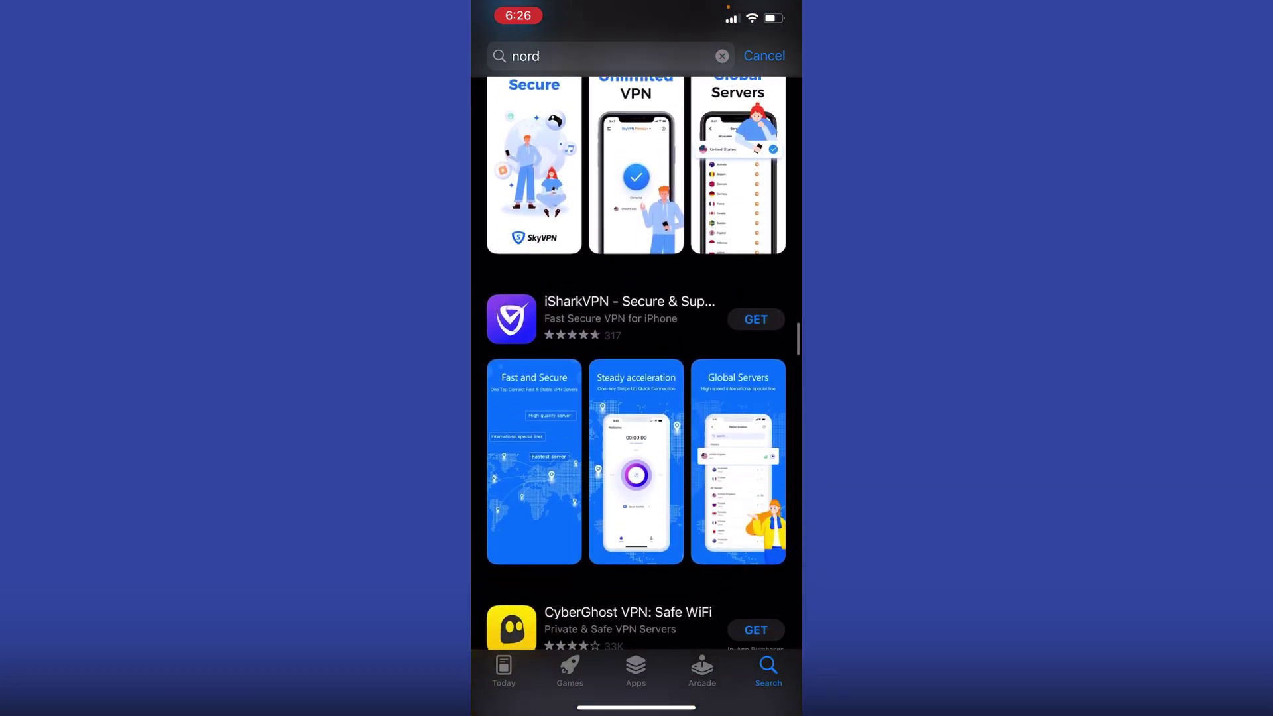
scroll(636, 398, down, 3)
scroll(637, 399, down, 2)
scroll(636, 397, down, 2)
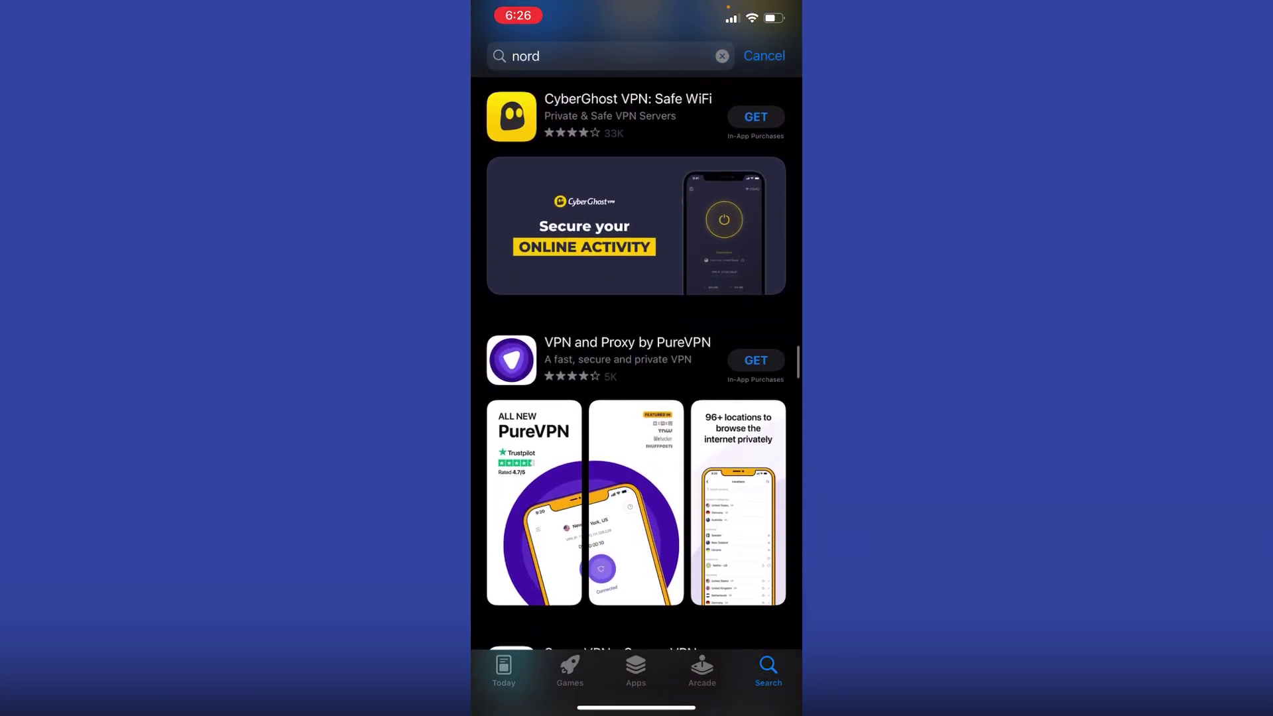
scroll(636, 397, down, 2)
scroll(637, 398, down, 5)
scroll(637, 398, down, 5)
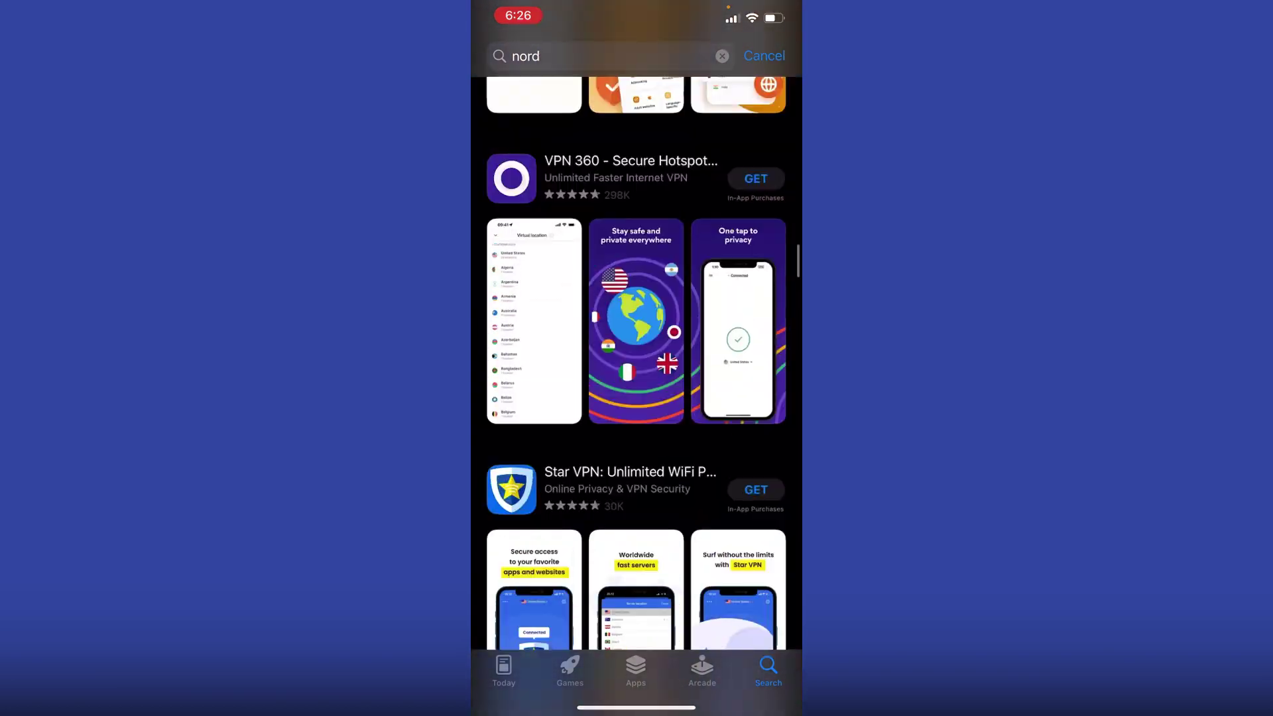
scroll(636, 398, down, 5)
scroll(637, 398, down, 4)
scroll(636, 397, down, 5)
scroll(637, 398, down, 5)
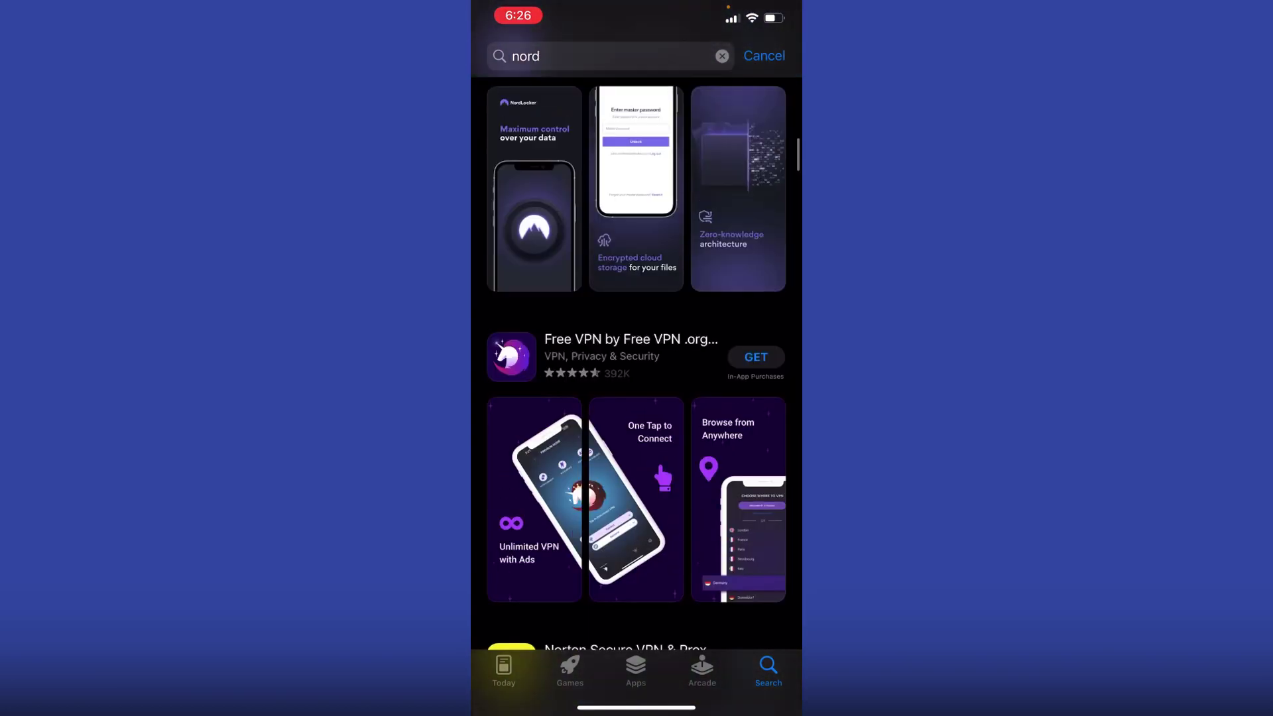
scroll(637, 398, up, 10)
scroll(637, 398, up, 4)
scroll(637, 399, up, 5)
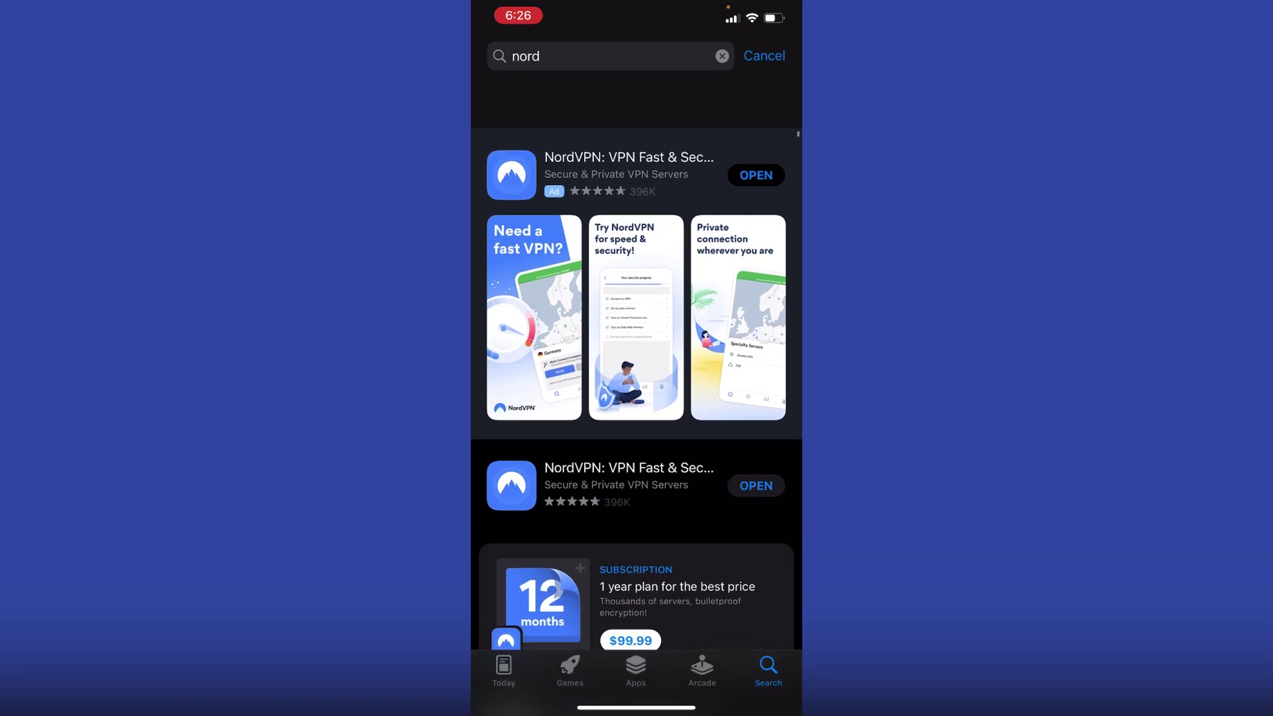